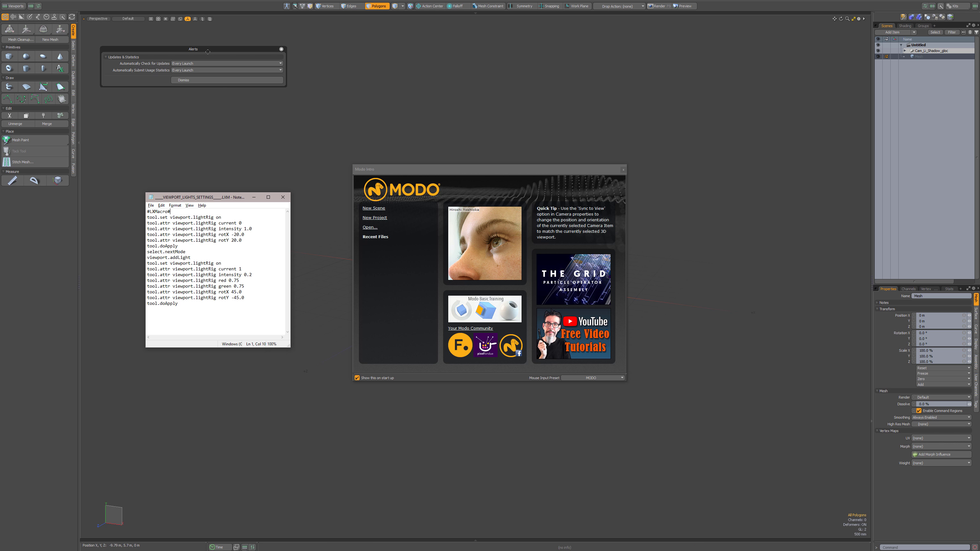
Dismiss the updates and statistics alert and close the Modo welcome window
{"action": "left_click", "coordinate": [183, 81]}
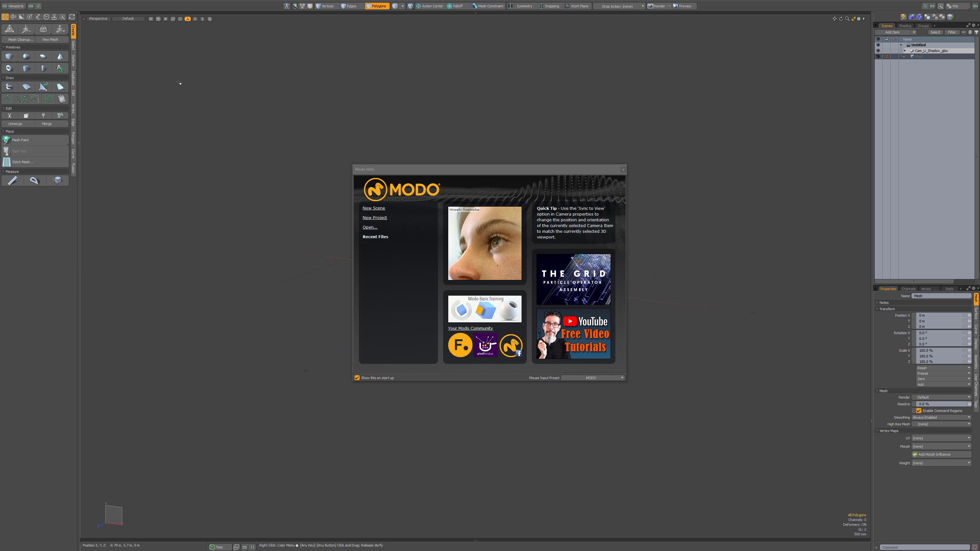
{"action": "left_click", "coordinate": [623, 170]}
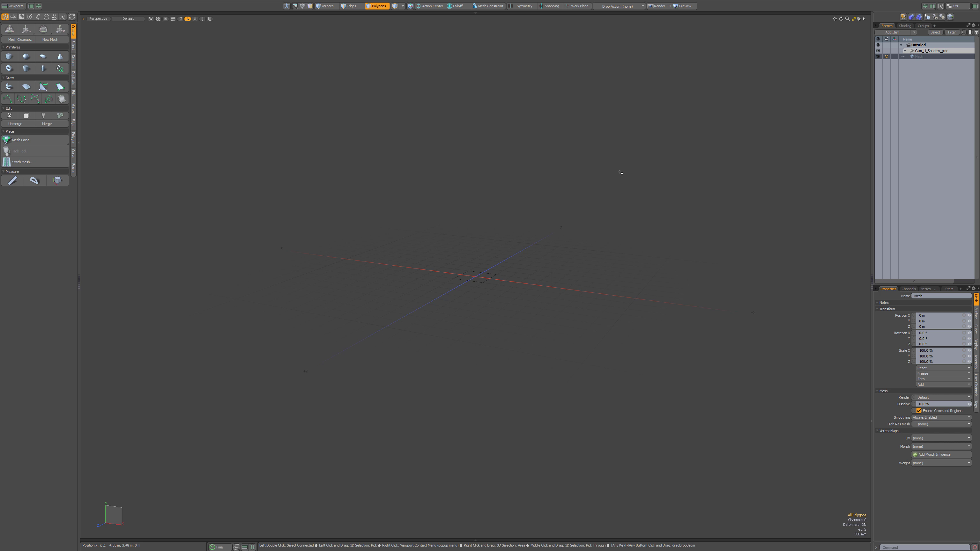
Start Edit Viewport Light, detach its tool properties into a floating window beside the toolbox, and exit the tool
{"action": "right_click", "coordinate": [325, 174]}
{"action": "mouse_move", "coordinate": [322, 190]}
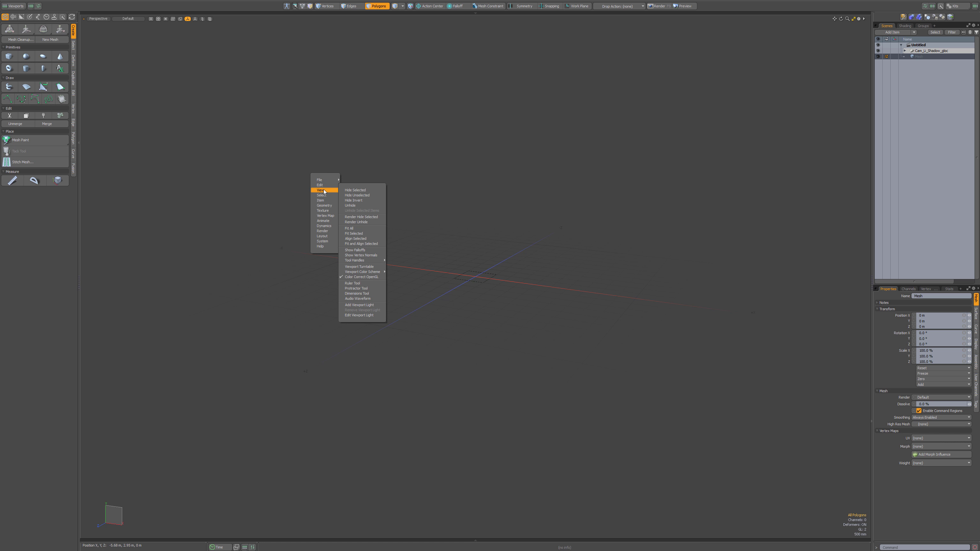
{"action": "left_click", "coordinate": [365, 315]}
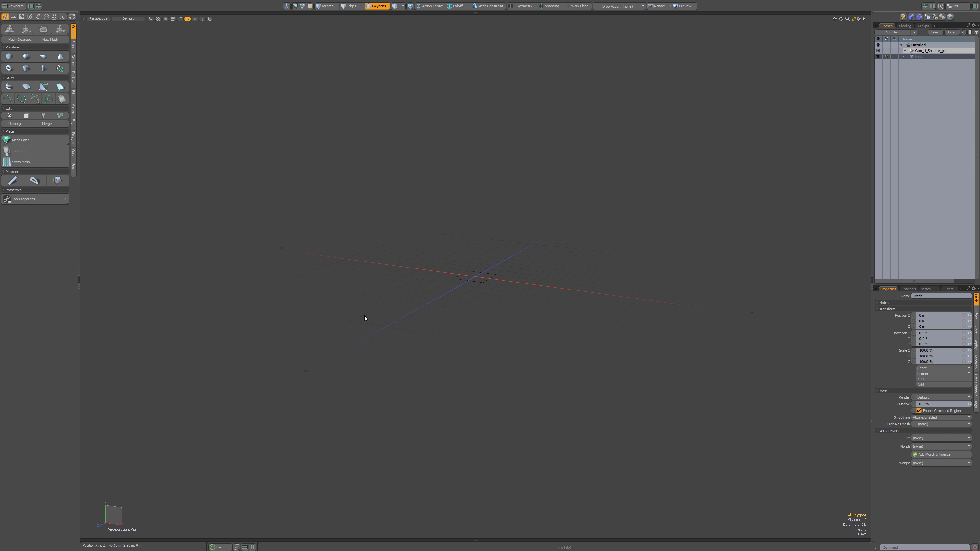
{"action": "left_click", "coordinate": [43, 201]}
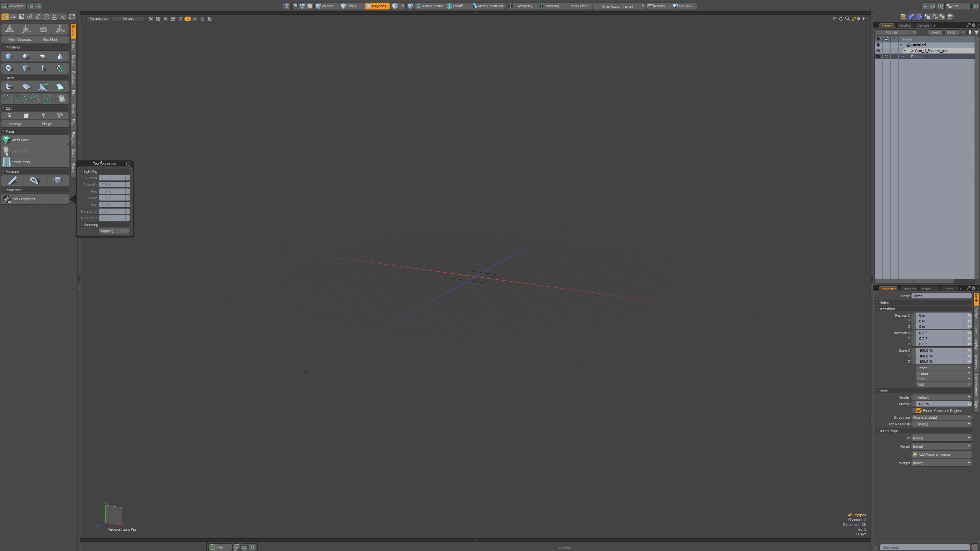
{"action": "left_click_drag", "start_coordinate": [92, 164], "coordinate": [121, 169]}
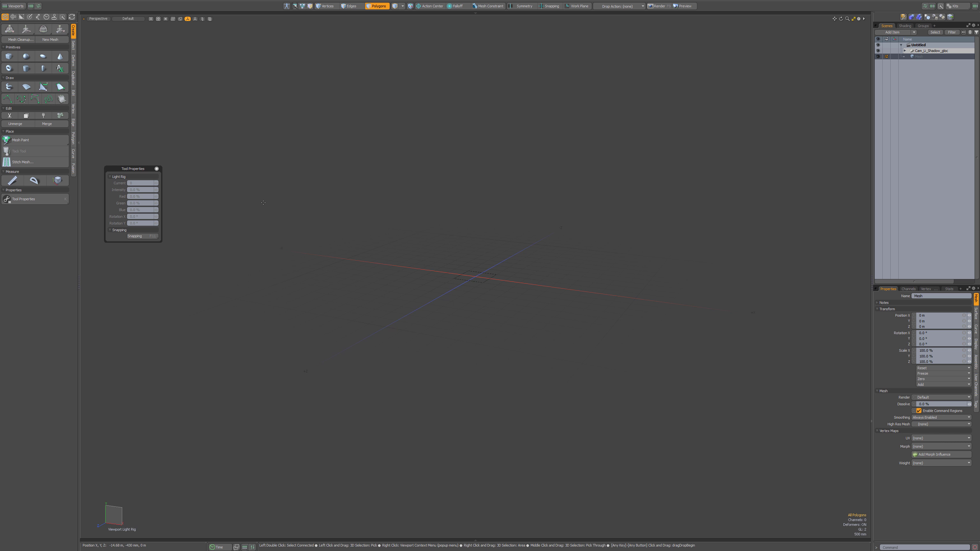
{"action": "key", "text": "space"}
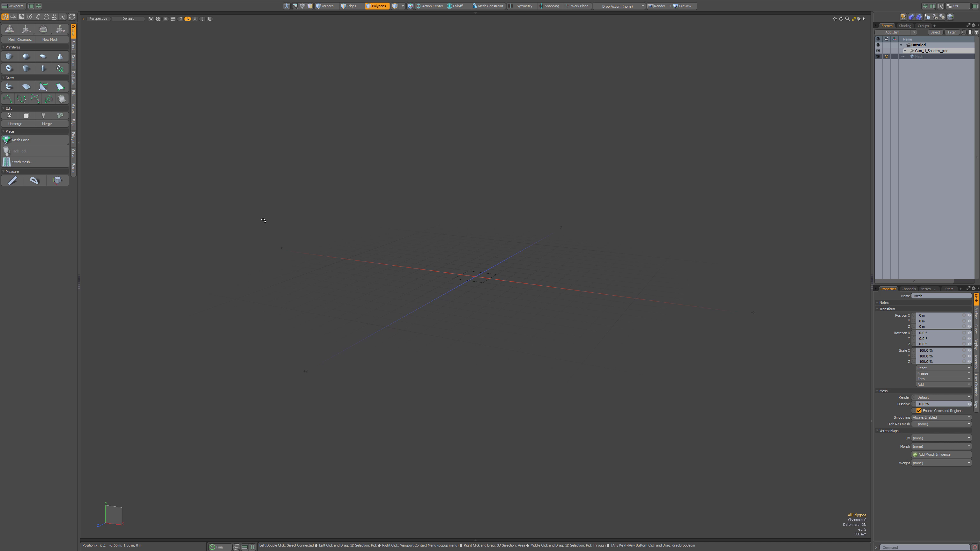
Try to run the script ____VIEWPORT_LIGHTS_SETTINGS____.LXM from the _my_BACKUPS folder inside Luxology's Scripts folder
{"action": "key", "text": "alt"}
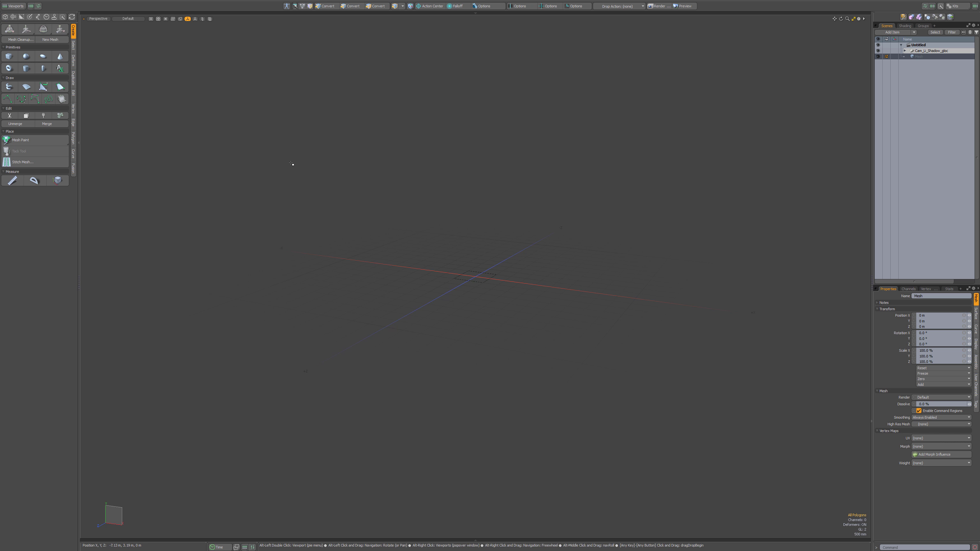
{"action": "key", "text": "alt+m"}
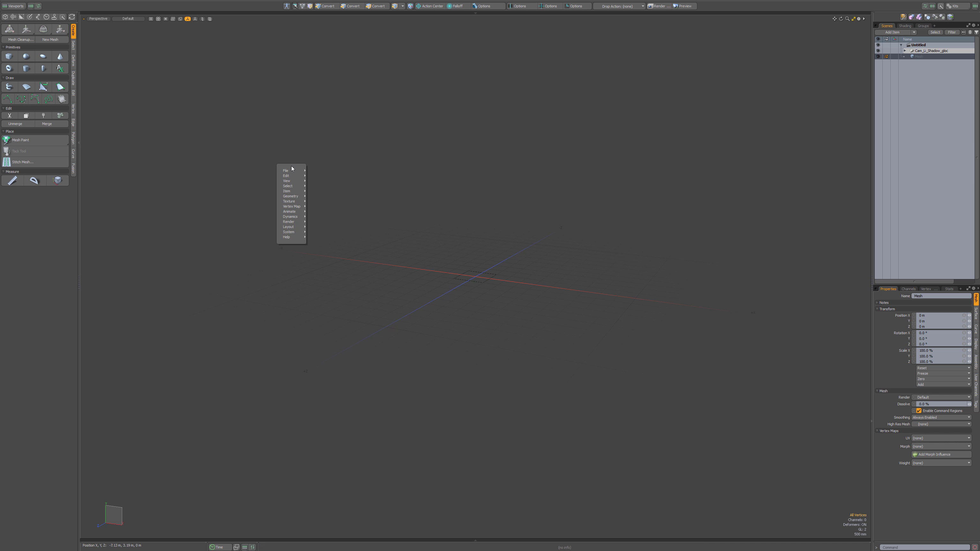
{"action": "mouse_move", "coordinate": [294, 233]}
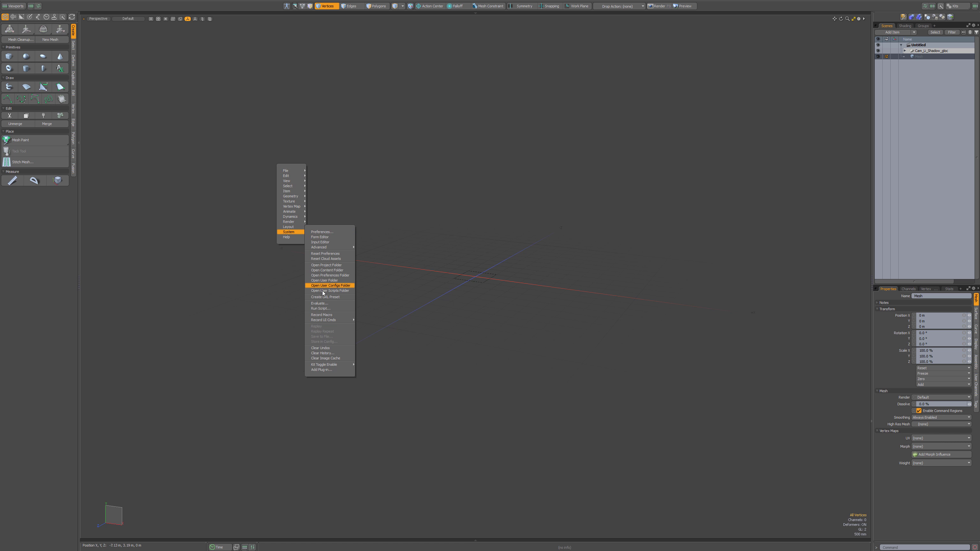
{"action": "left_click", "coordinate": [322, 308]}
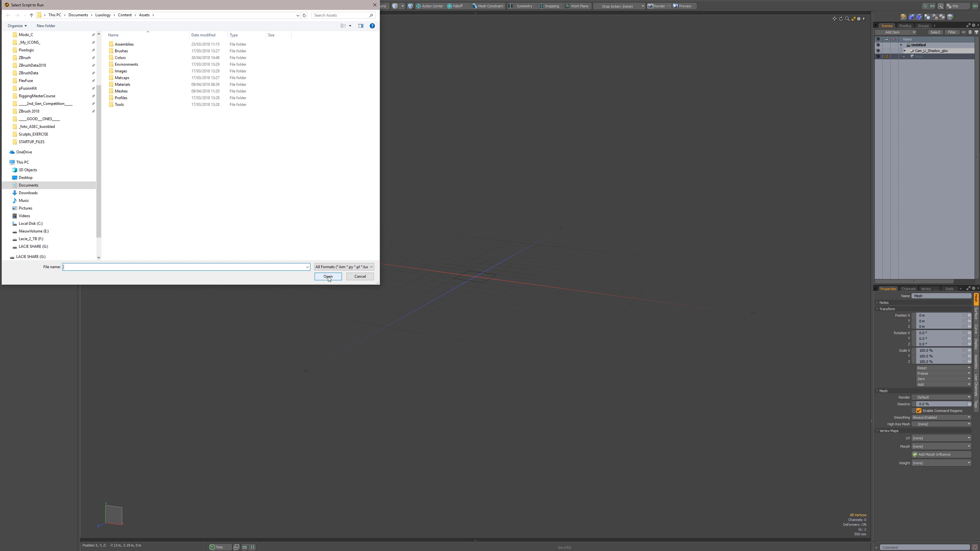
{"action": "scroll", "coordinate": [44, 59], "scroll_direction": "up", "scroll_amount": 1}
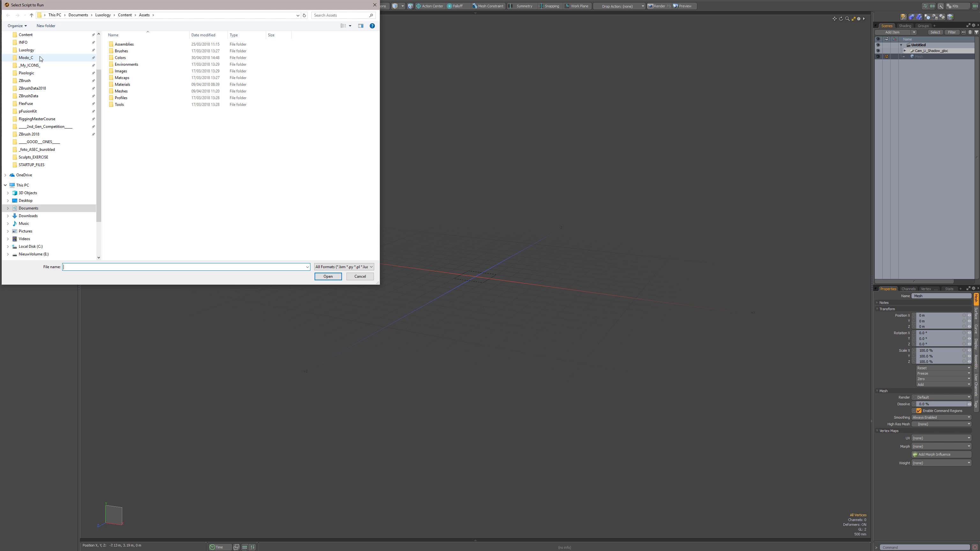
{"action": "left_click", "coordinate": [33, 51]}
{"action": "double_click", "coordinate": [122, 65]}
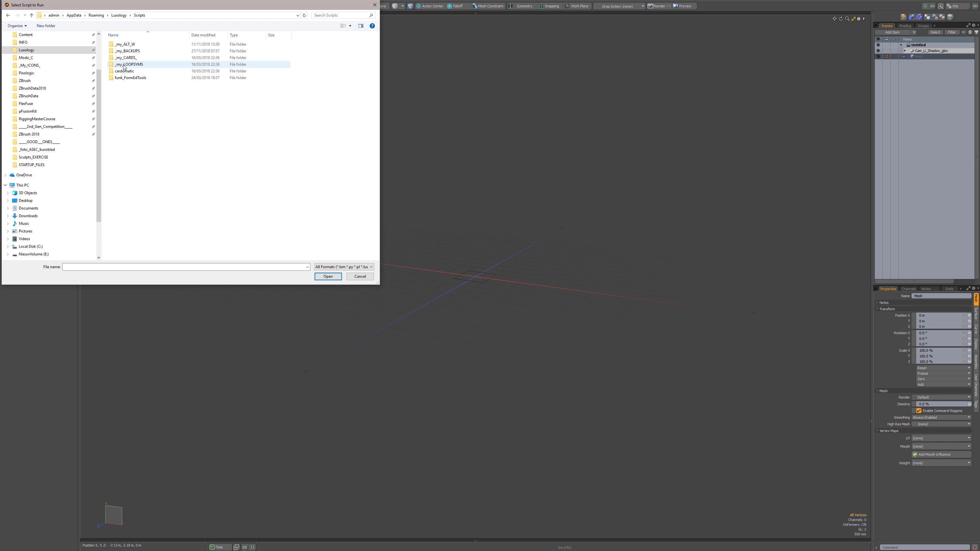
{"action": "left_click", "coordinate": [130, 52]}
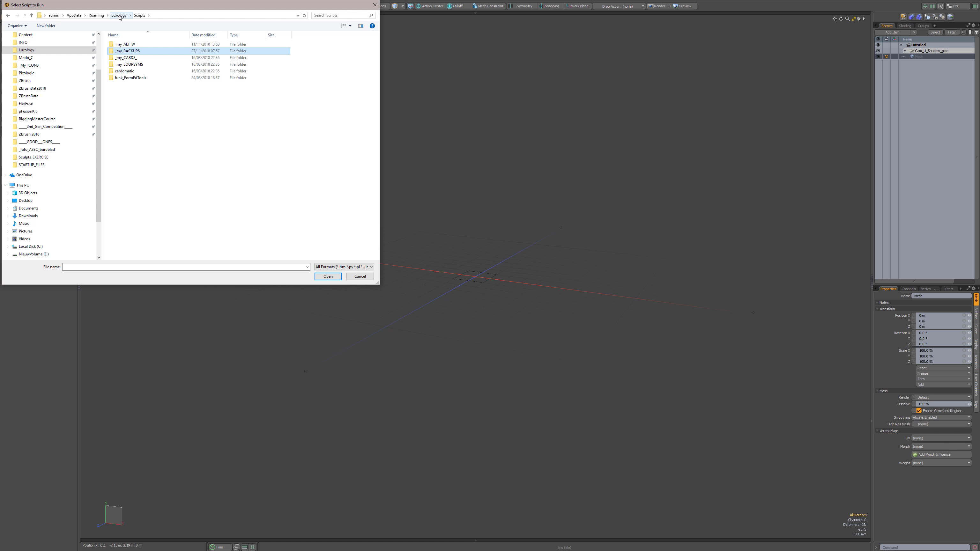
{"action": "double_click", "coordinate": [126, 51]}
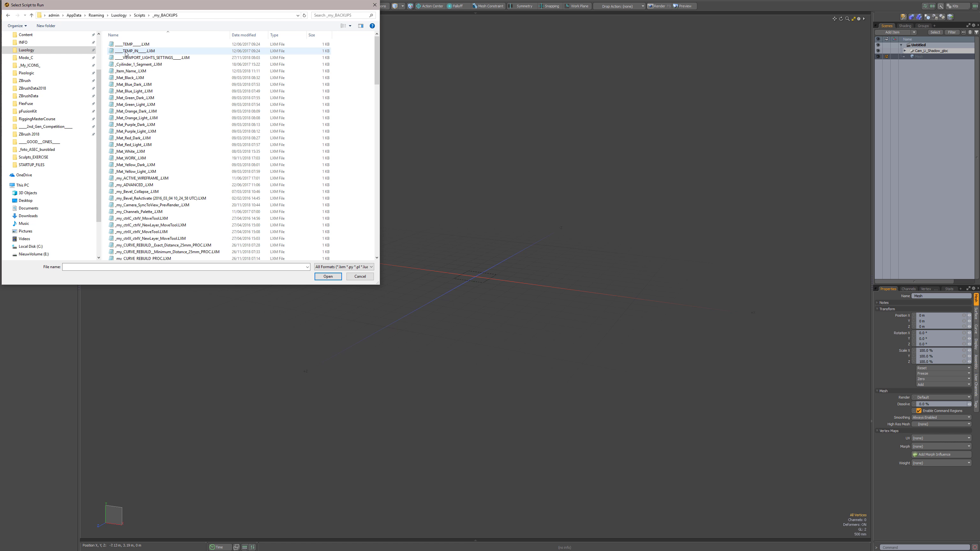
{"action": "double_click", "coordinate": [141, 58]}
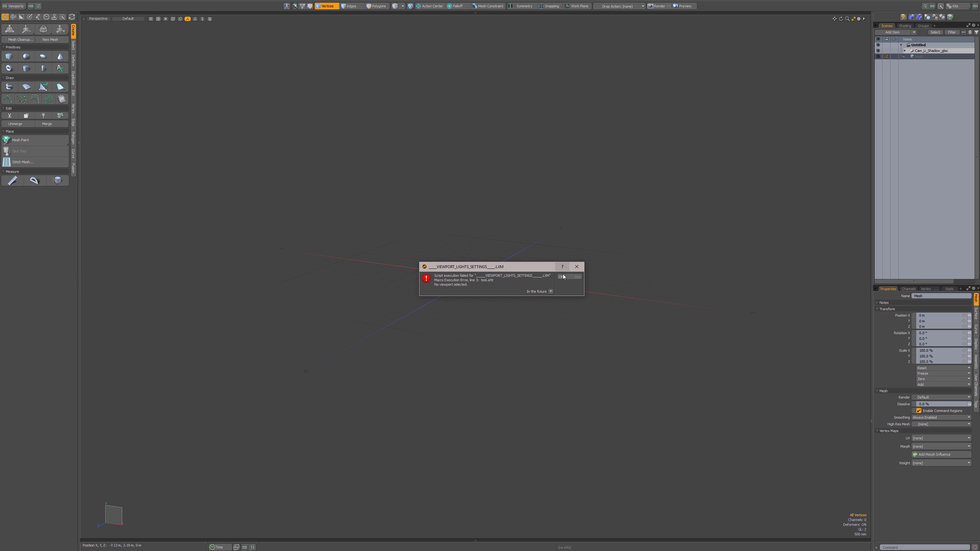
{"action": "left_click", "coordinate": [563, 276]}
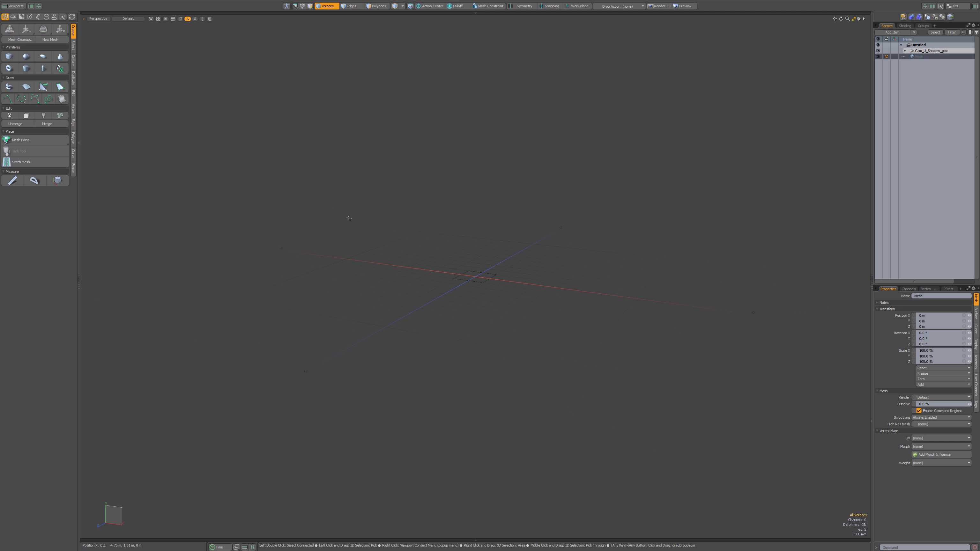
Edit the viewport light to review its current intensity, colour and rotation values, and exit the tool
{"action": "key", "text": "alt+space"}
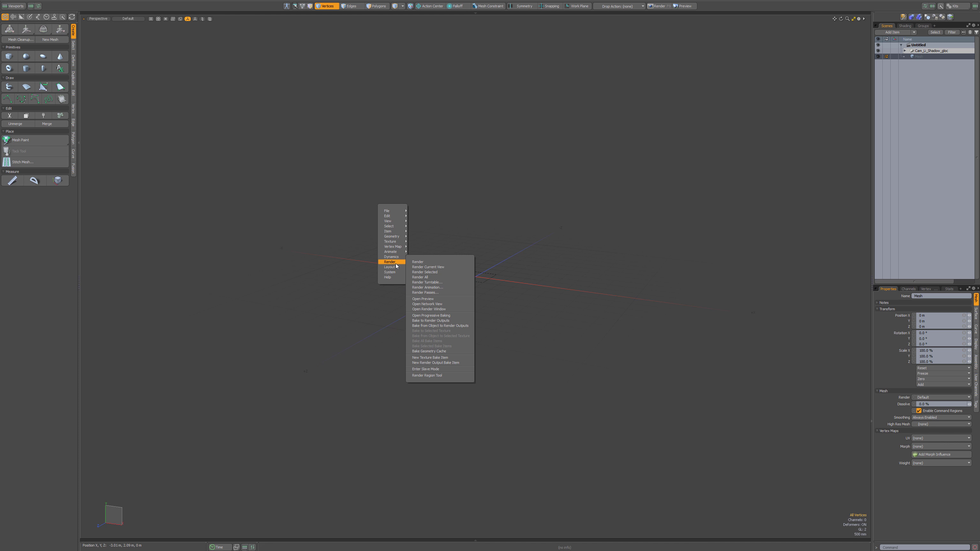
{"action": "mouse_move", "coordinate": [401, 222]}
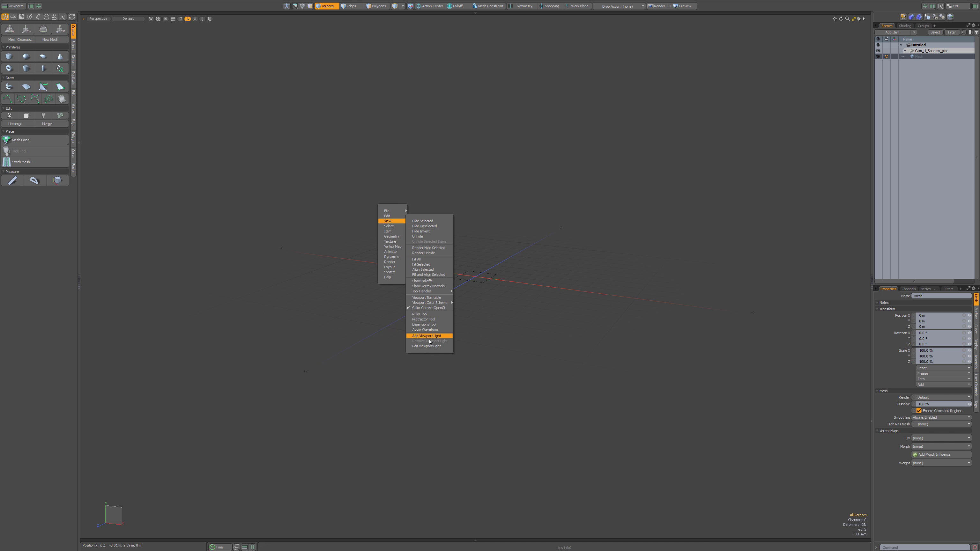
{"action": "left_click", "coordinate": [423, 347]}
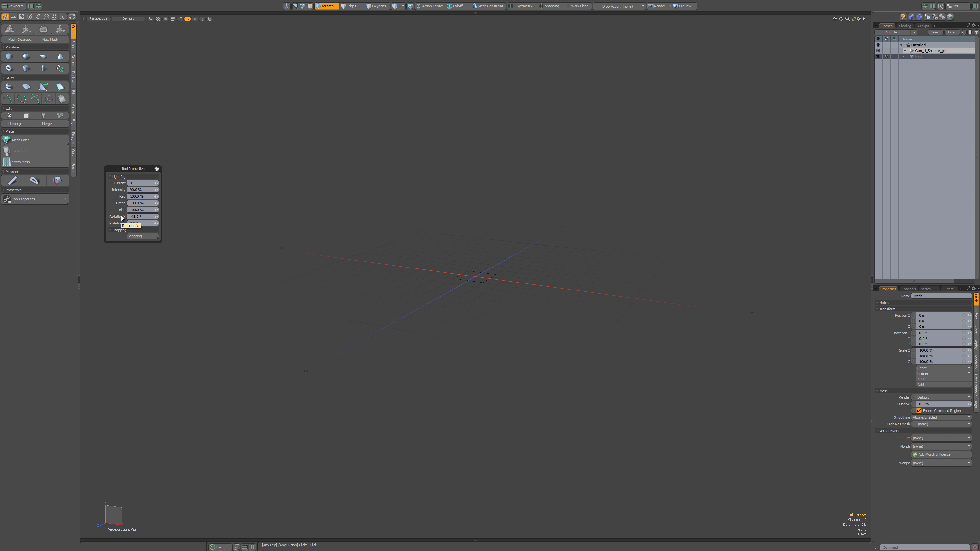
{"action": "key", "text": "space"}
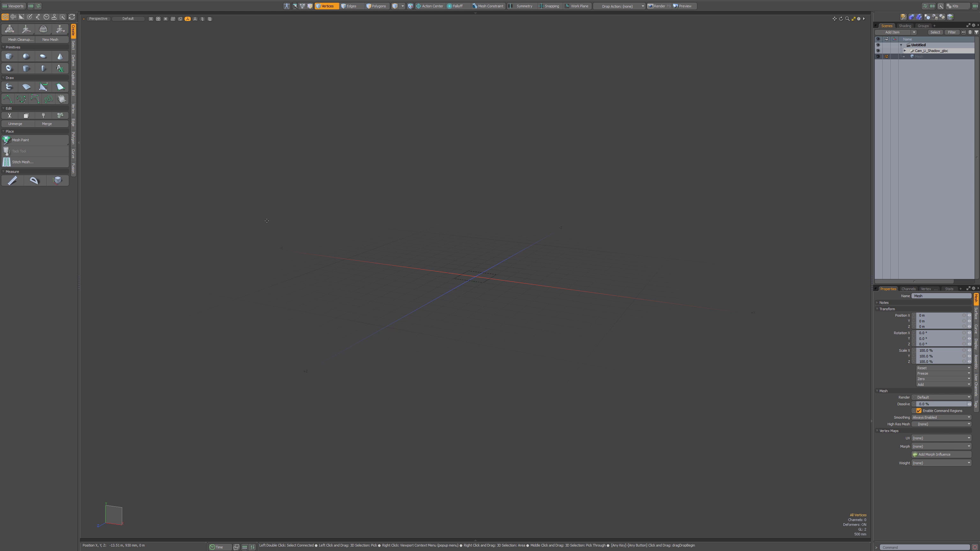
Run the script ____VIEWPORT_LIGHTS_SETTINGS____.LXM from the _my_BACKUPS folder to set up the viewport lights
{"action": "key", "text": "alt+space"}
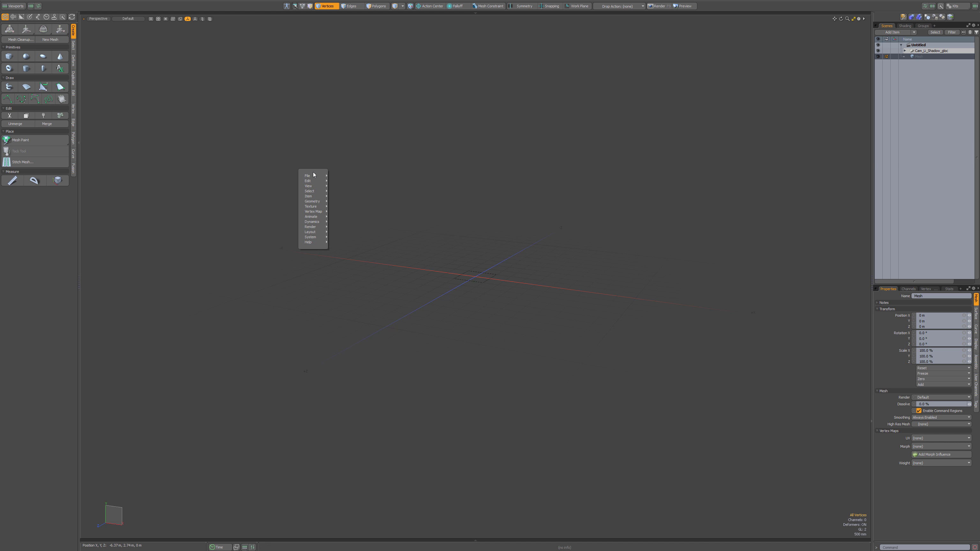
{"action": "mouse_move", "coordinate": [312, 237]}
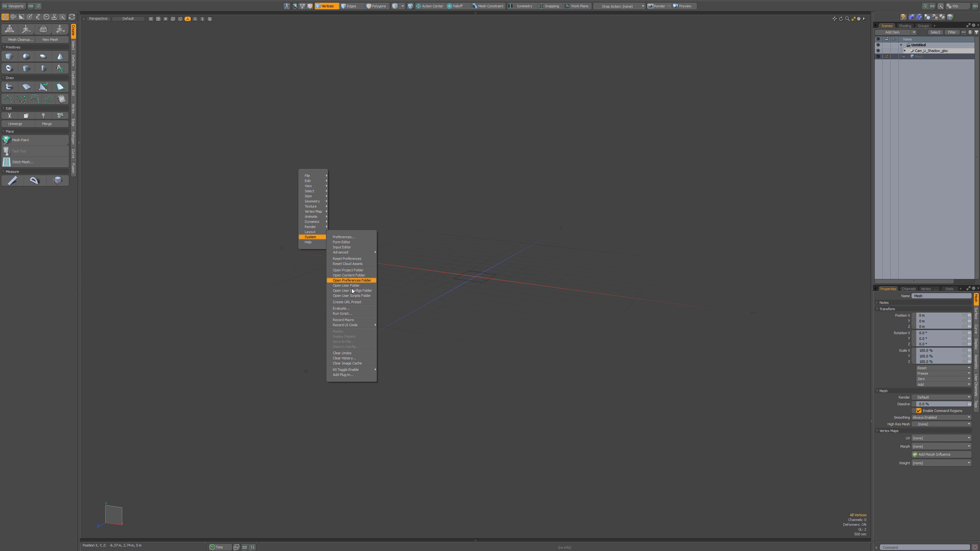
{"action": "left_click", "coordinate": [342, 314]}
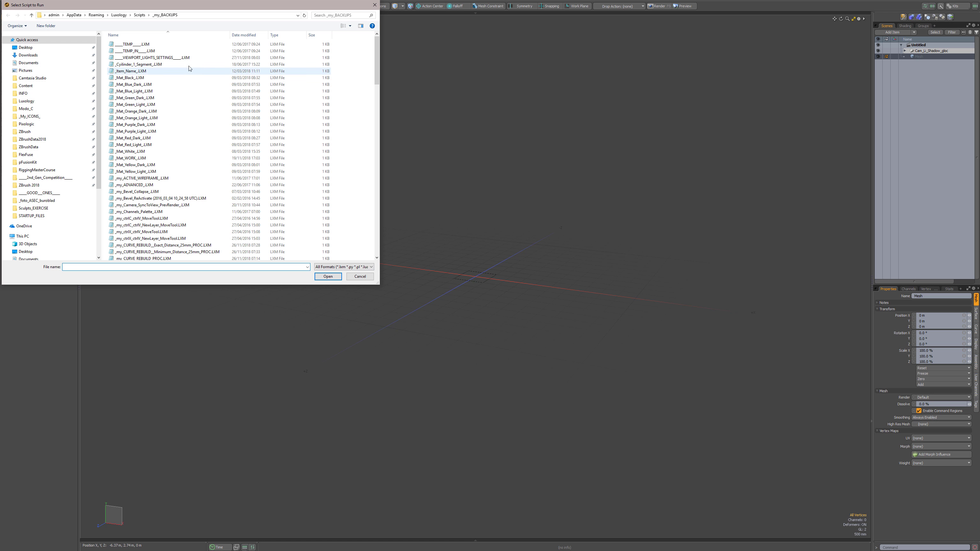
{"action": "double_click", "coordinate": [163, 58]}
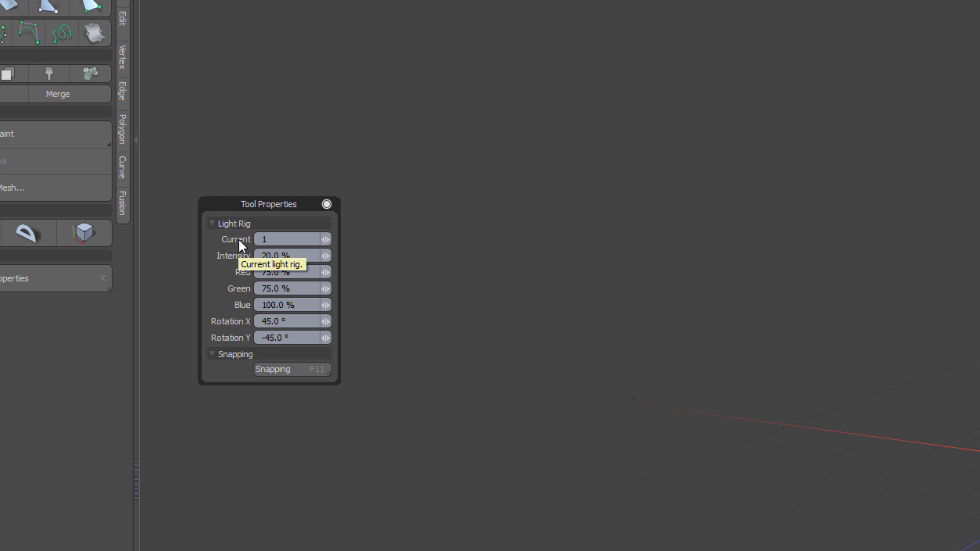
Switch the light rig's current light to 0 and back to 1 to compare their settings, and exit the tool
{"action": "scroll", "coordinate": [238, 240], "scroll_direction": "down", "scroll_amount": 1}
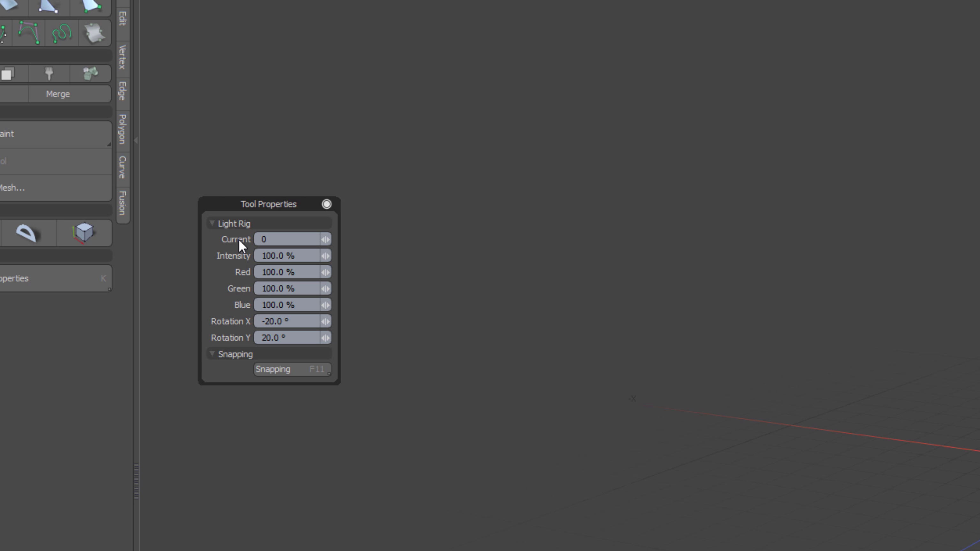
{"action": "scroll", "coordinate": [239, 240], "scroll_direction": "up", "scroll_amount": 1}
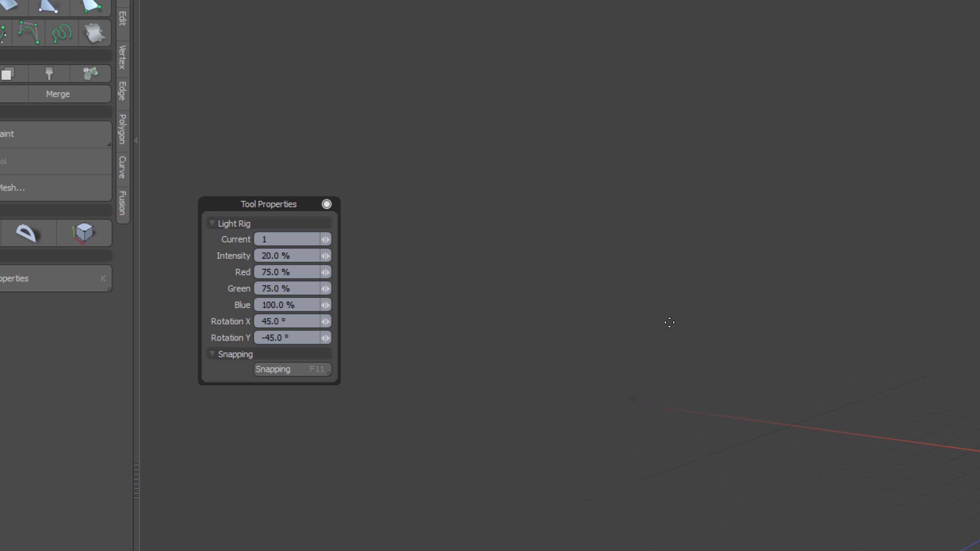
{"action": "key", "text": "q"}
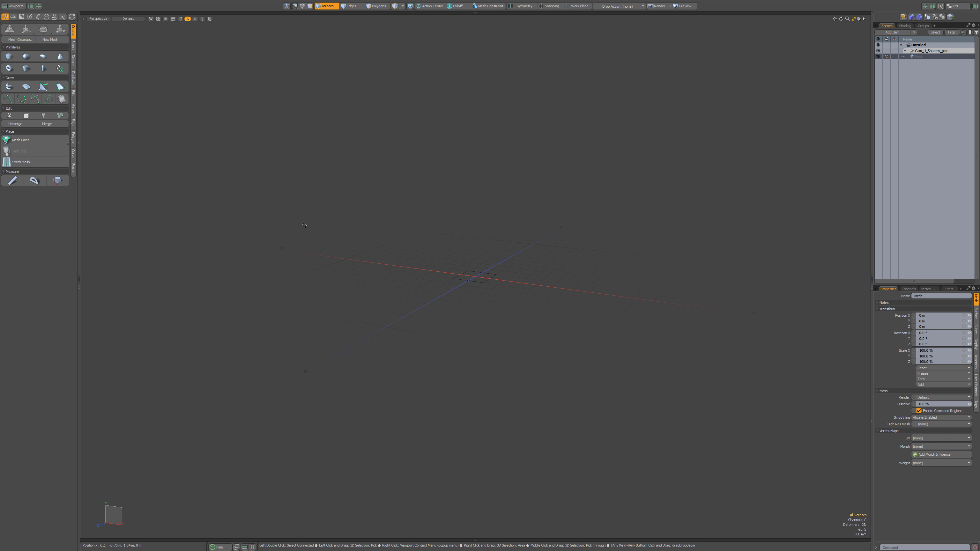
Reopen Edit Viewport Light to check that the light rig keeps the scripted values, and exit the tool
{"action": "key", "text": "alt"}
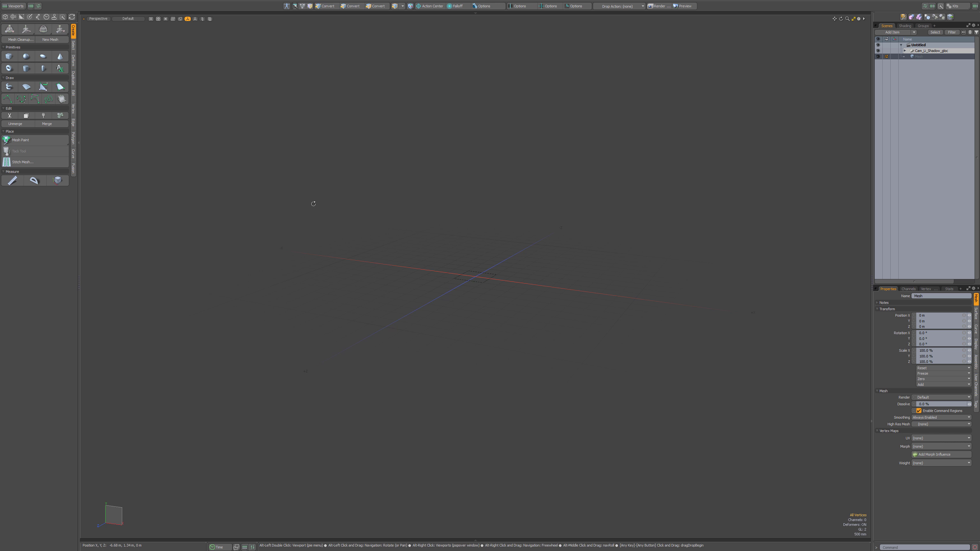
{"action": "right_click", "coordinate": [313, 203], "text": "alt"}
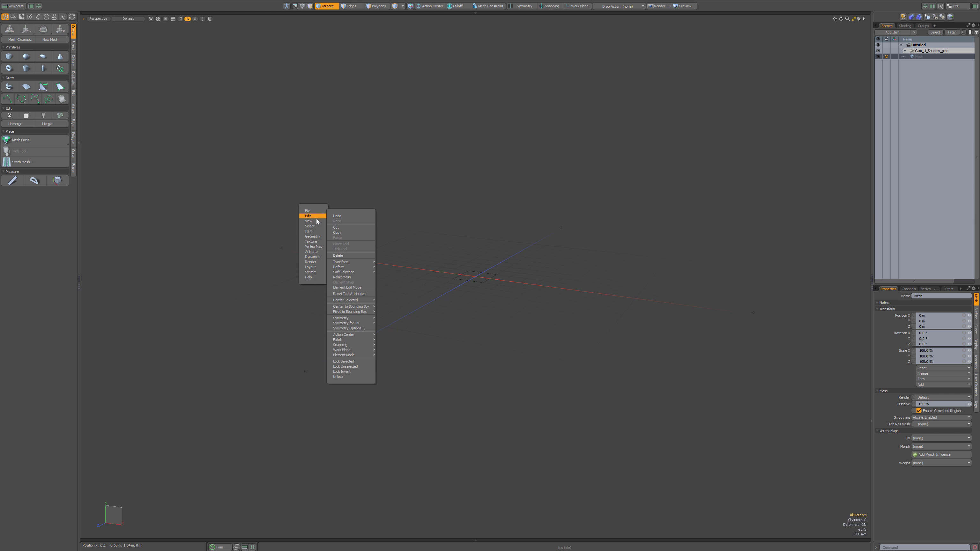
{"action": "mouse_move", "coordinate": [308, 220]}
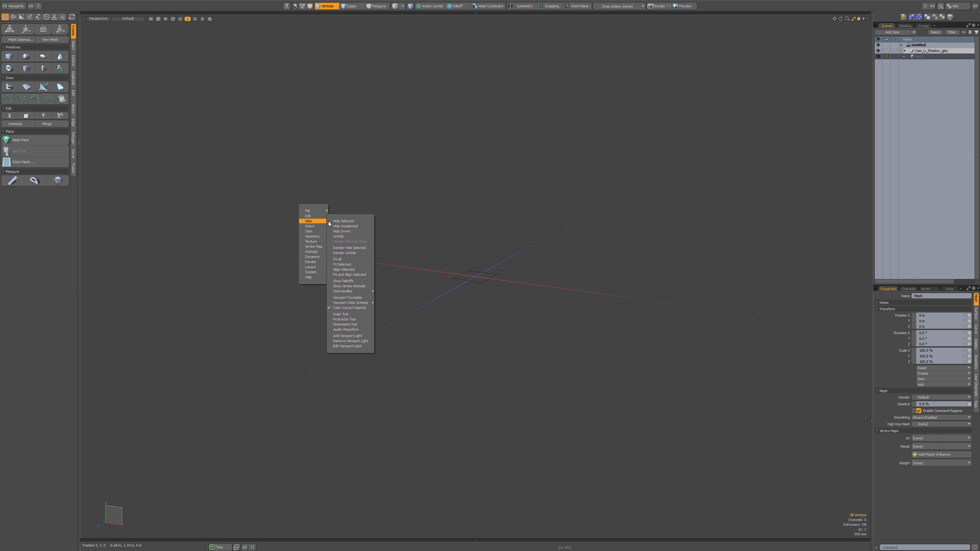
{"action": "left_click", "coordinate": [346, 346]}
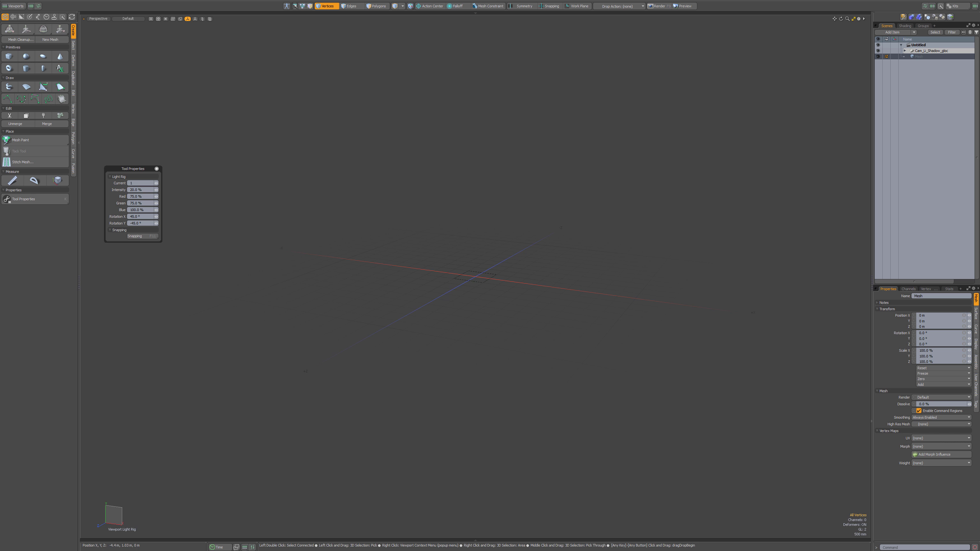
{"action": "key", "text": "q"}
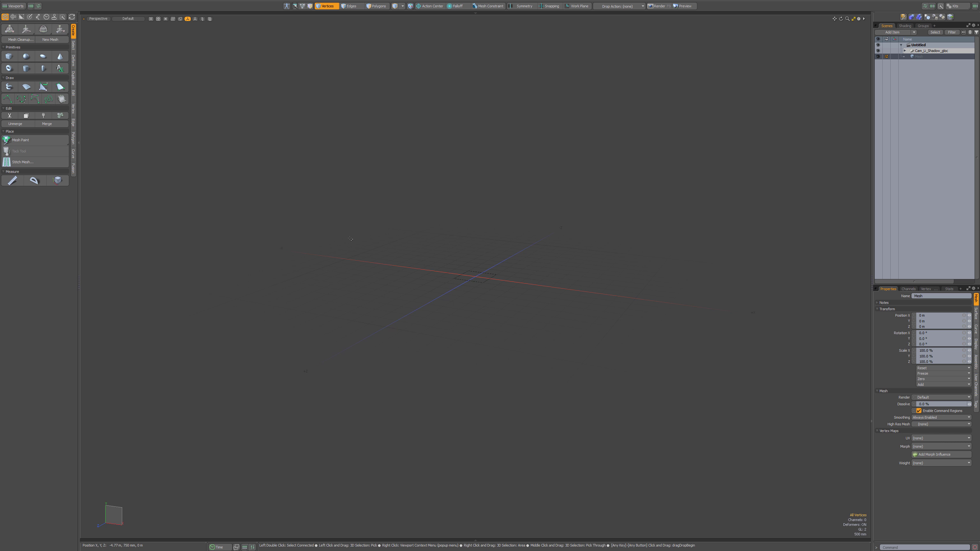
Run ____VIEWPORT_LIGHTS_SETTINGS____.LXM from _my_BACKUPS once more to reapply the viewport light settings
{"action": "right_click", "coordinate": [349, 197]}
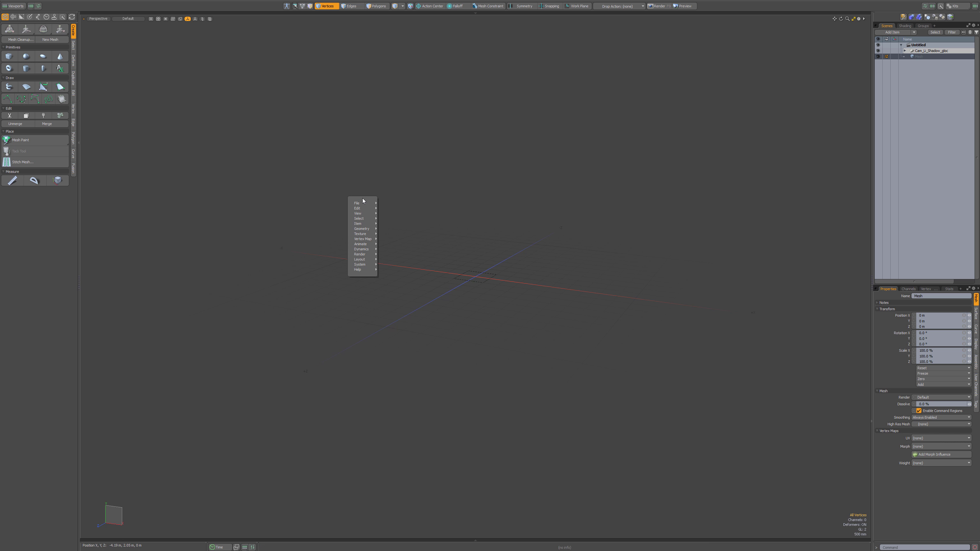
{"action": "mouse_move", "coordinate": [370, 259]}
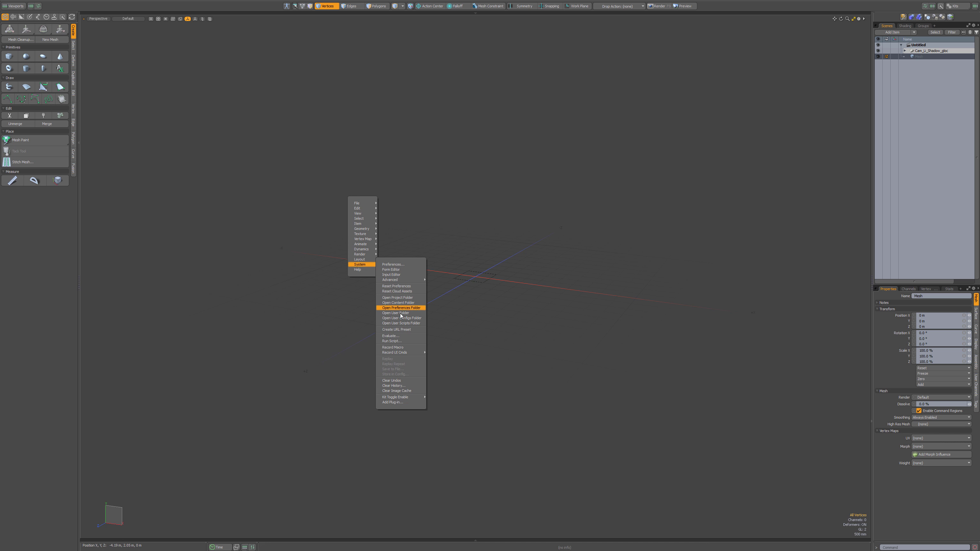
{"action": "left_click", "coordinate": [394, 342]}
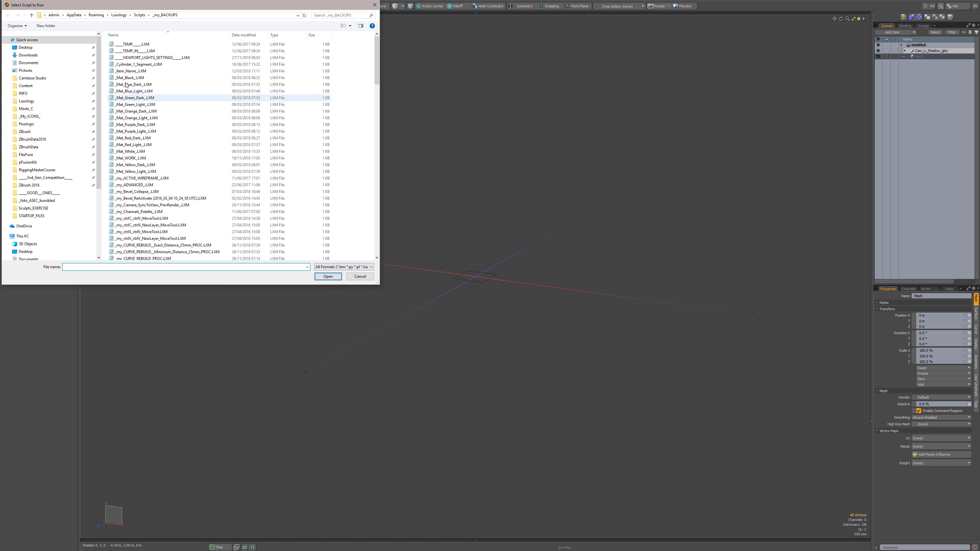
{"action": "left_click", "coordinate": [131, 58]}
{"action": "double_click", "coordinate": [131, 58]}
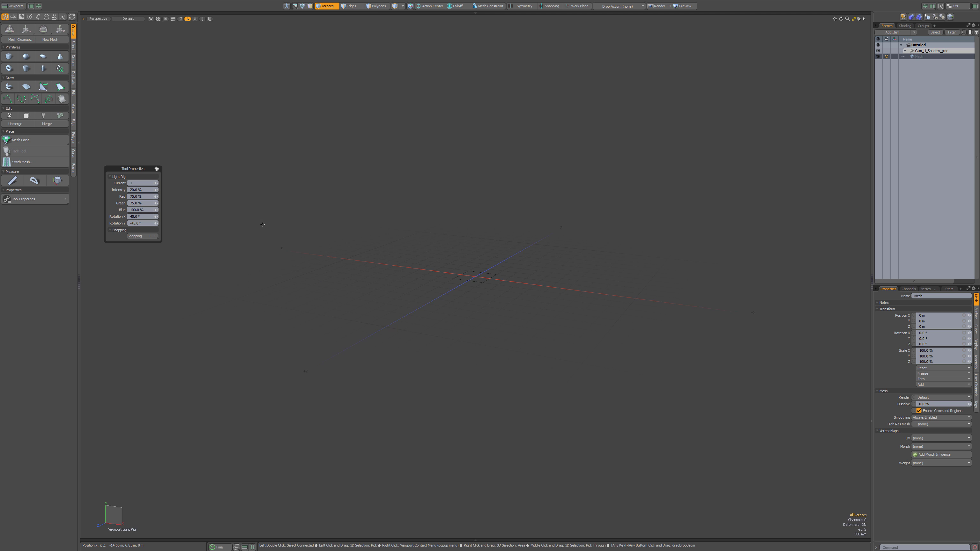